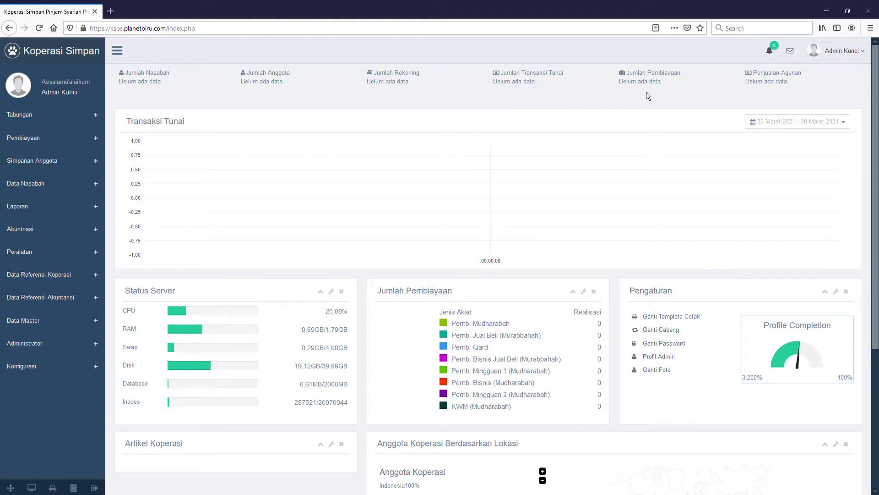
# Open the backup configuration page and proceed past the danger warning to its editable settings
pyautogui.click(848, 55)
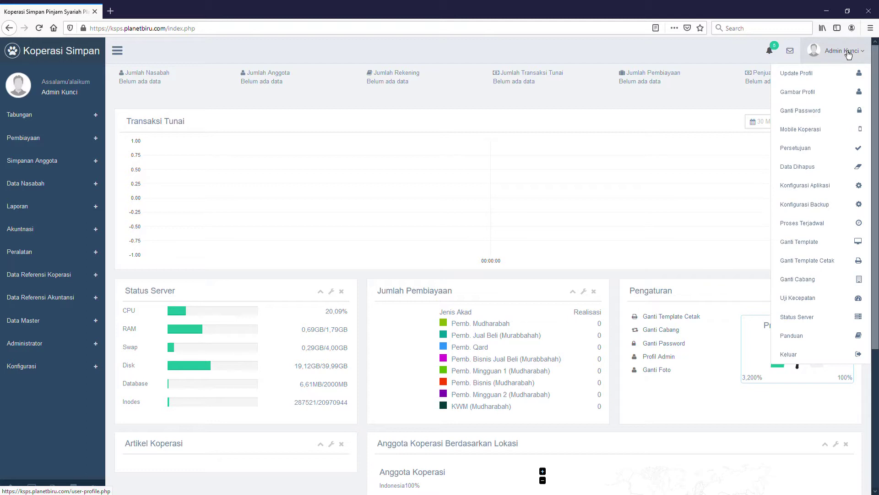
pyautogui.click(828, 211)
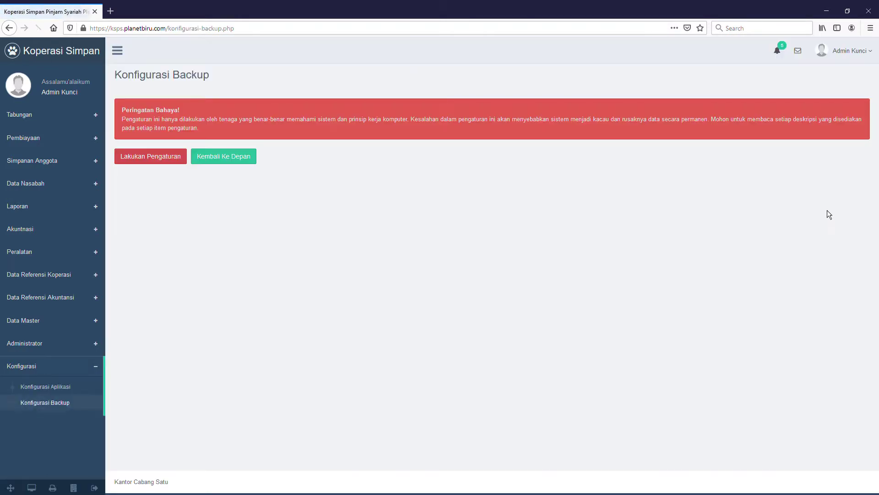
pyautogui.click(173, 161)
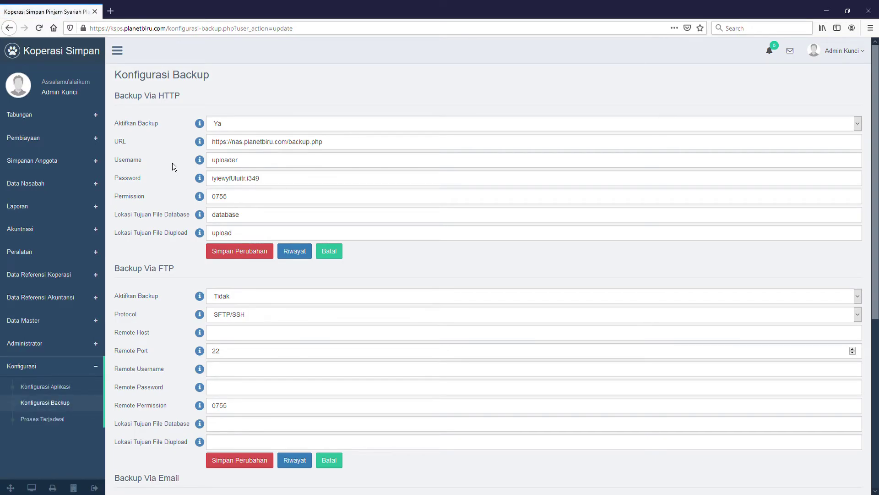
# Look through the three backup methods offered in the backup configuration: HTTP, FTP and email
pyautogui.tripleClick(152, 97)
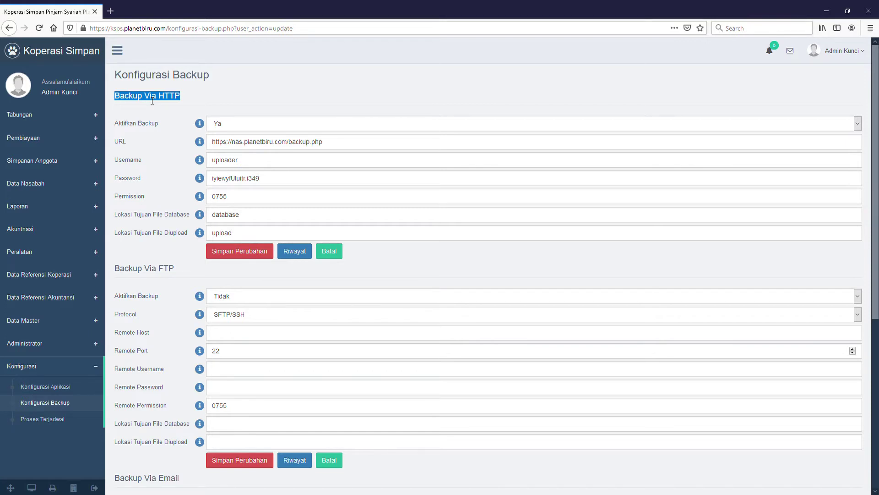
pyautogui.tripleClick(158, 274)
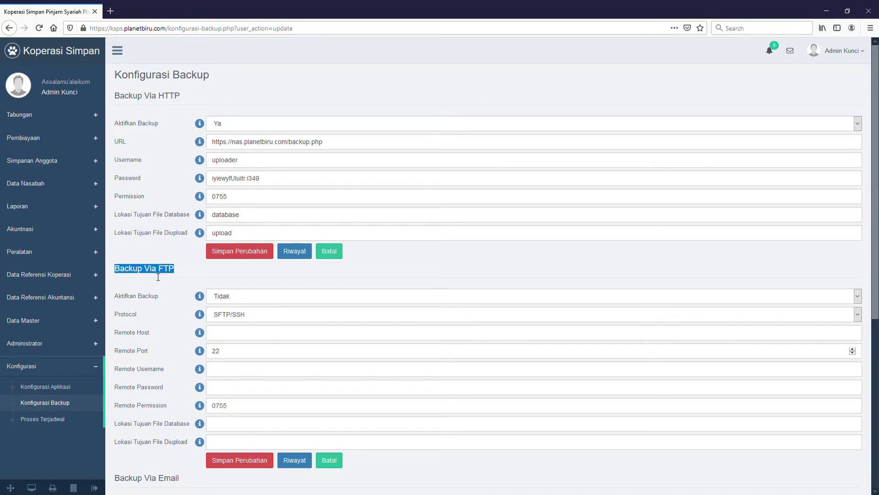
pyautogui.scroll(-3, 158, 276)
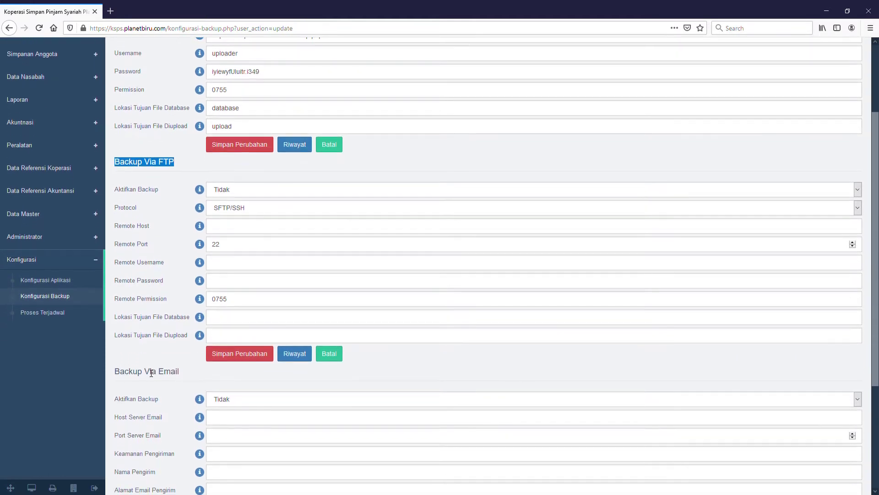
pyautogui.tripleClick(151, 372)
pyautogui.scroll(-4, 151, 373)
pyautogui.scroll(4, 151, 373)
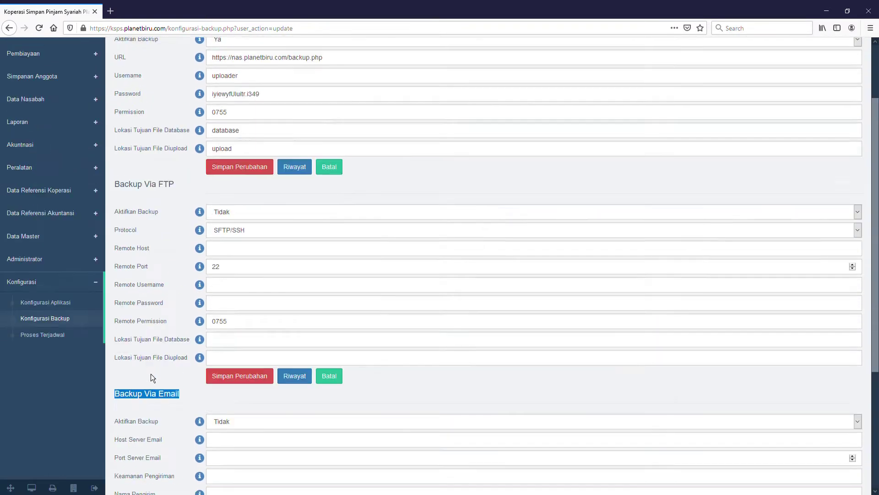
pyautogui.scroll(3, 152, 374)
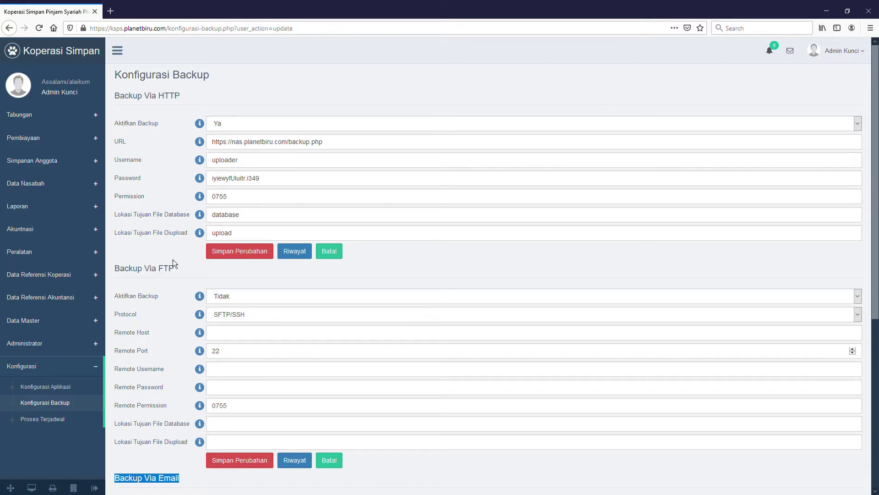
pyautogui.scroll(-5, 169, 346)
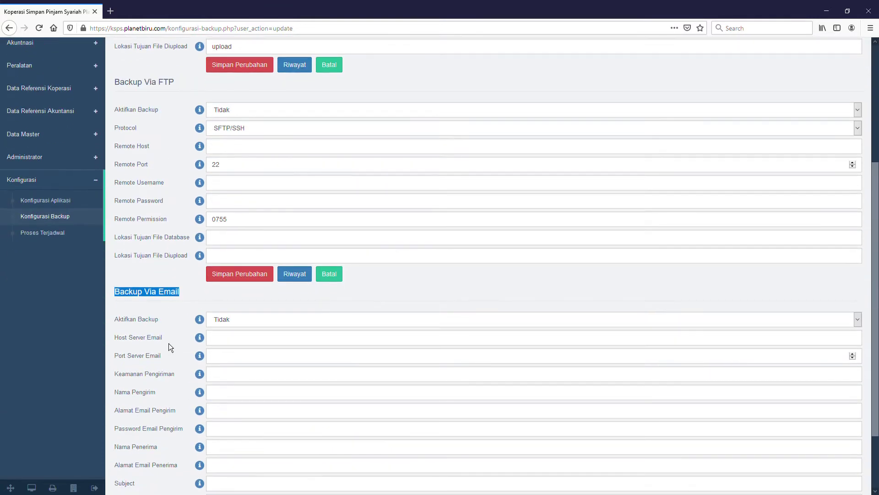
pyautogui.scroll(5, 169, 346)
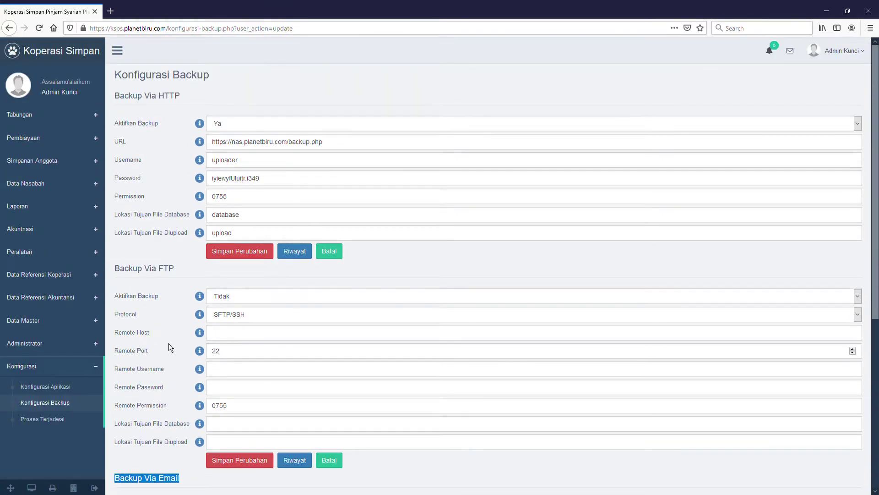
pyautogui.scroll(-5, 169, 347)
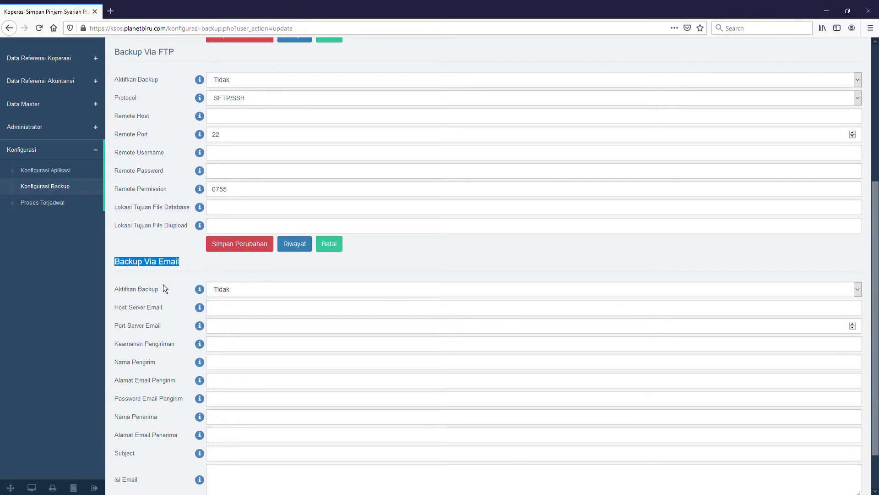
pyautogui.doubleClick(154, 261)
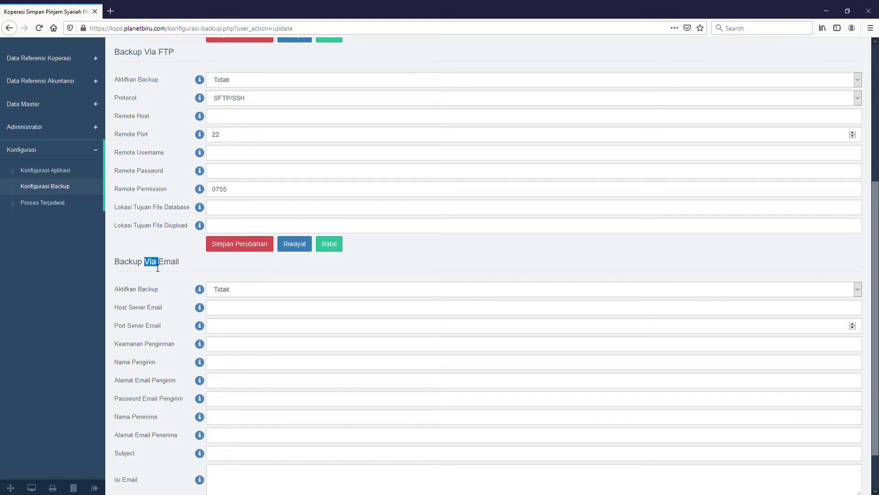
pyautogui.click(182, 294)
pyautogui.doubleClick(152, 263)
pyautogui.scroll(3, 152, 265)
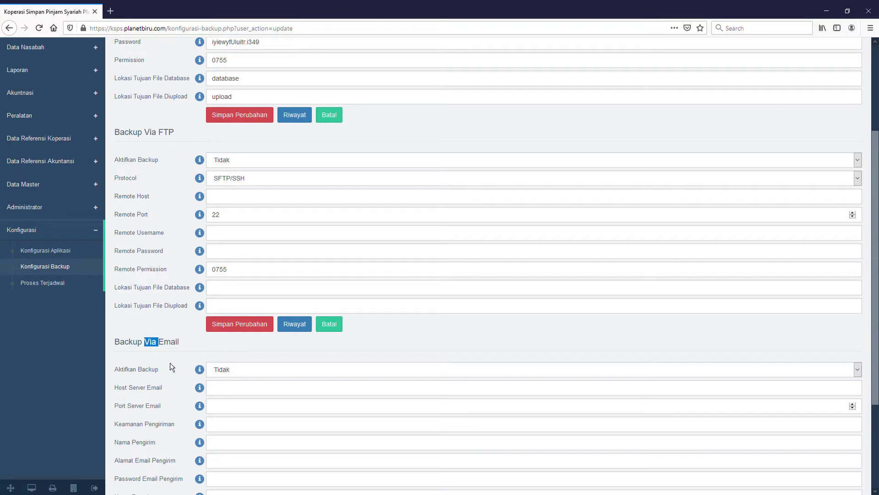
pyautogui.tripleClick(148, 342)
pyautogui.scroll(5, 148, 346)
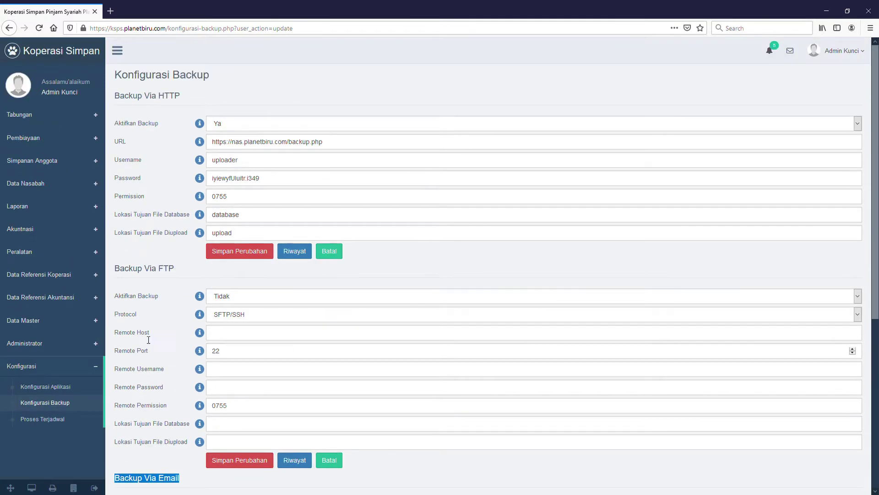
# Examine the Aktifkan Backup setting in the HTTP, FTP and email backup sections
pyautogui.tripleClick(142, 104)
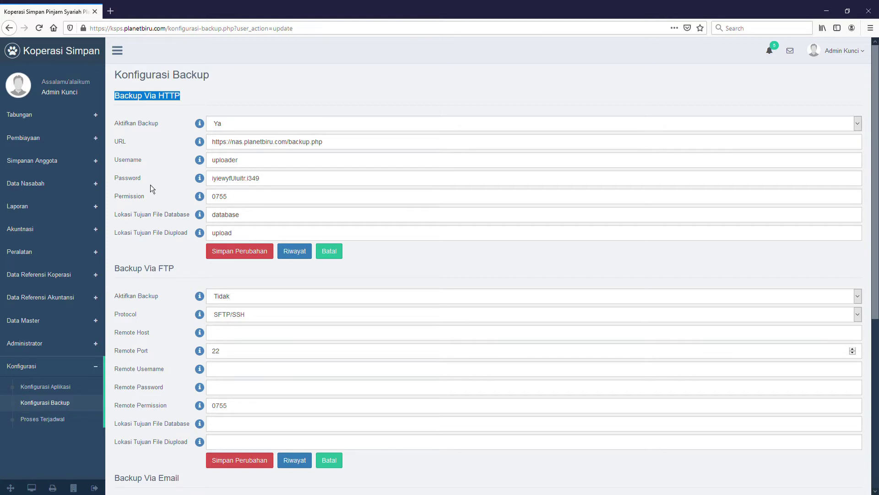
pyautogui.tripleClick(156, 271)
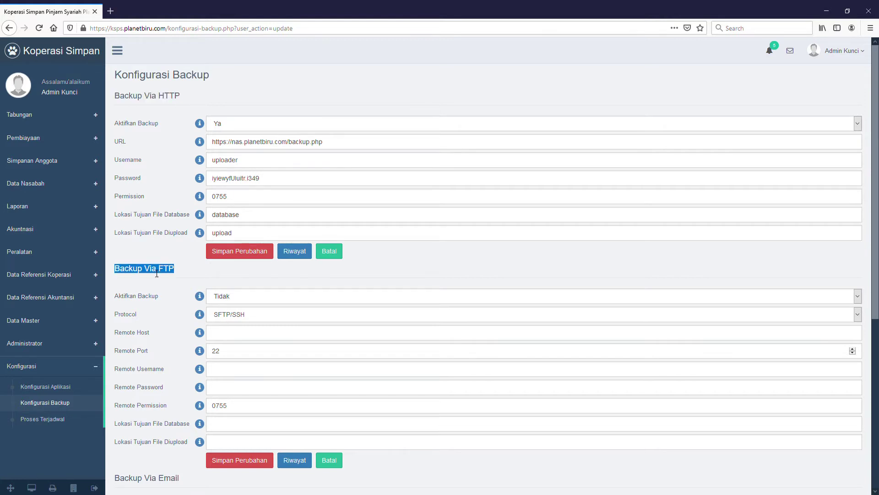
pyautogui.doubleClick(148, 123)
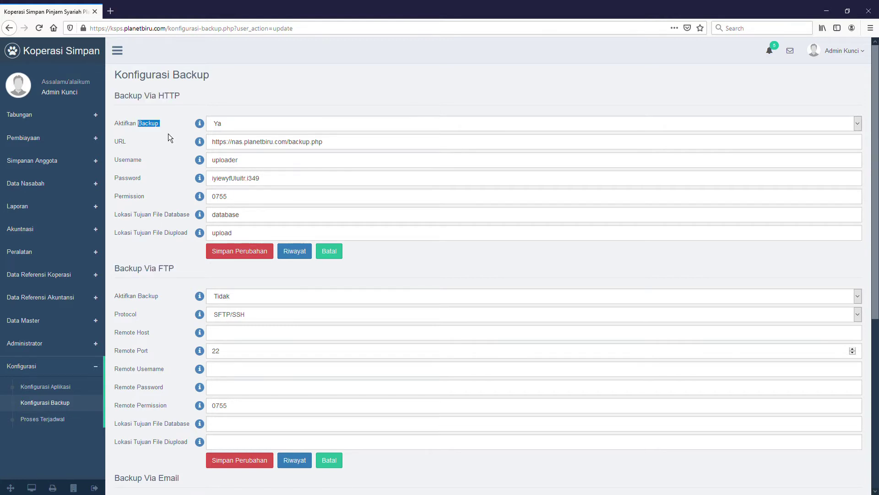
pyautogui.tripleClick(129, 125)
pyautogui.click(246, 129)
pyautogui.click(152, 217)
pyautogui.scroll(-5, 152, 217)
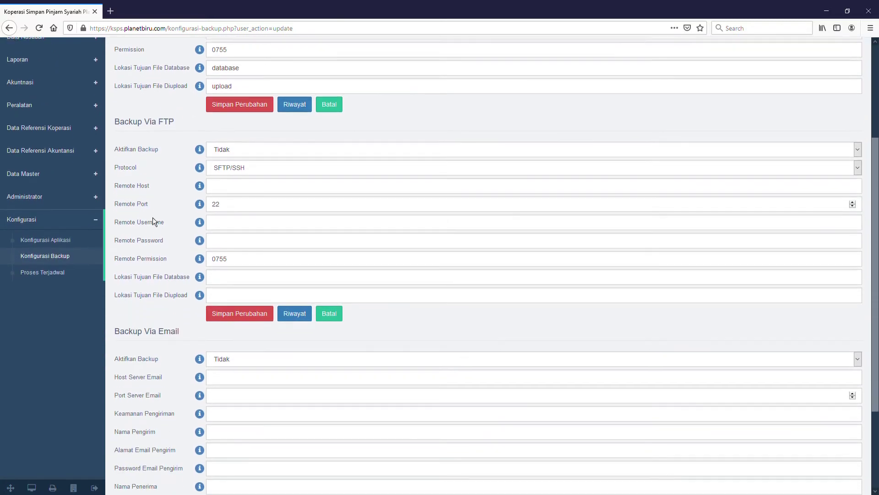
pyautogui.scroll(5, 153, 217)
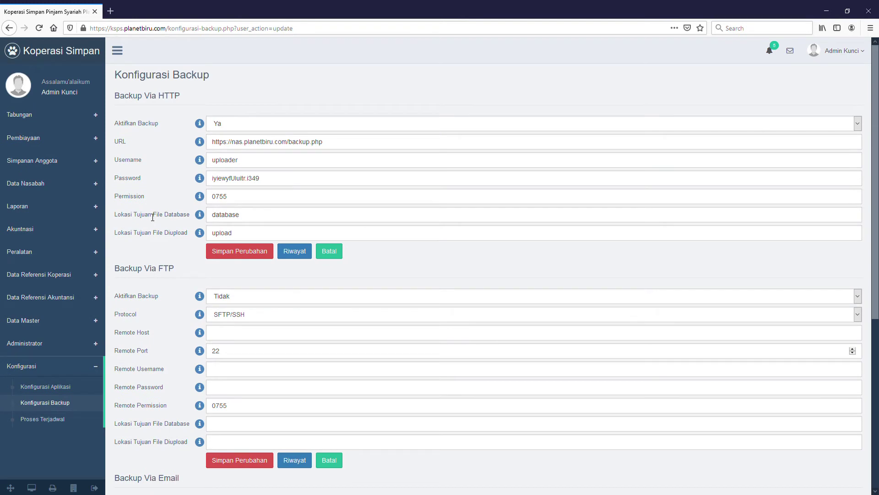
pyautogui.scroll(-4, 168, 387)
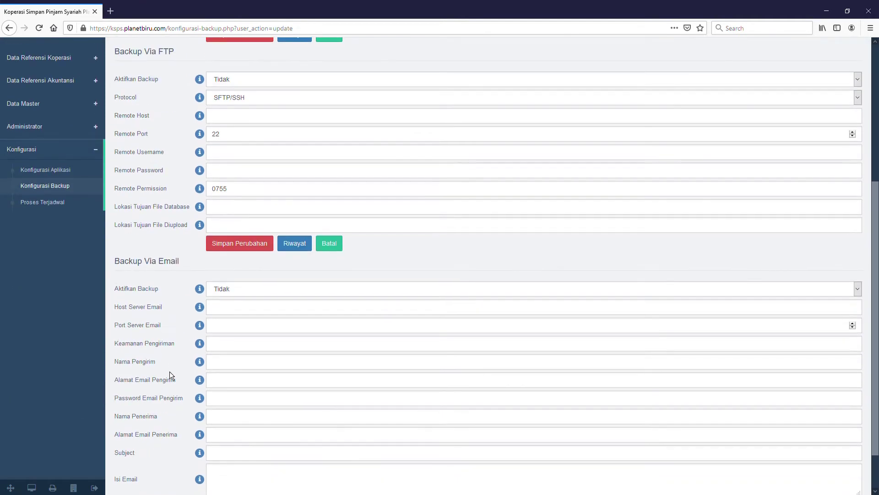
pyautogui.scroll(-1, 169, 375)
pyautogui.scroll(5, 169, 375)
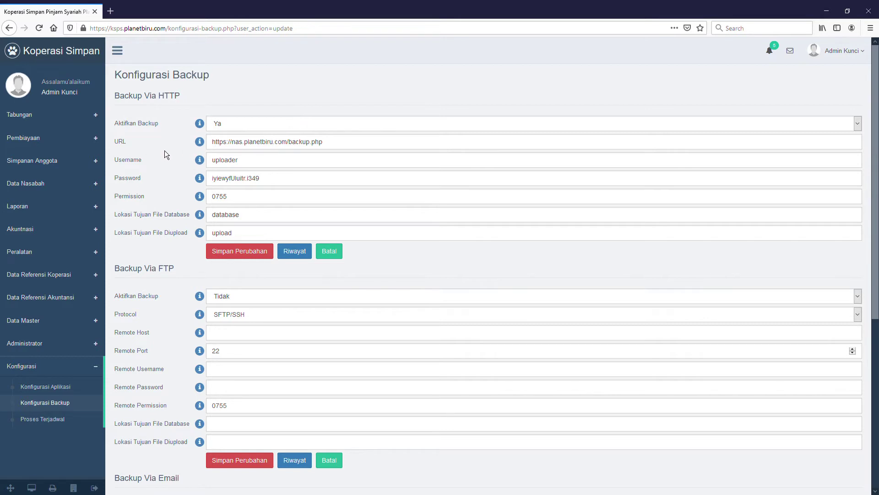
# Review the HTTP backup's URL, username, password, permission and destination locations for database and uploaded files
pyautogui.tripleClick(302, 145)
pyautogui.doubleClick(302, 144)
pyautogui.tripleClick(303, 144)
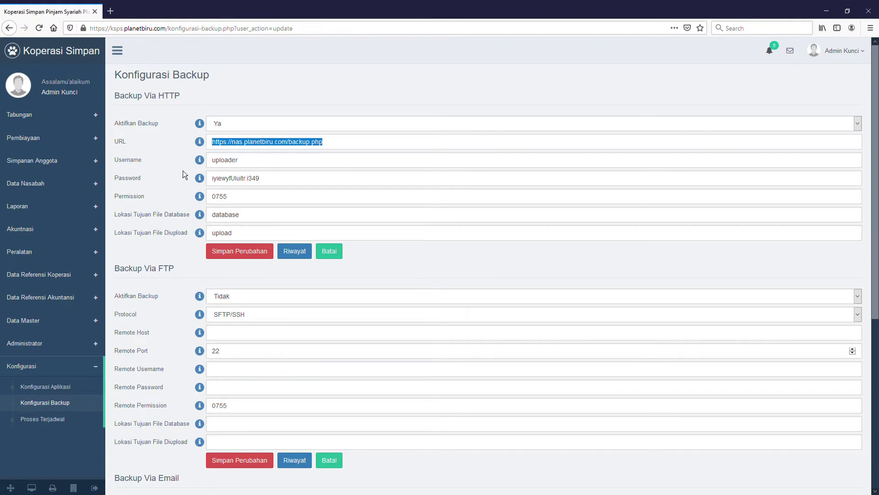
pyautogui.doubleClick(268, 162)
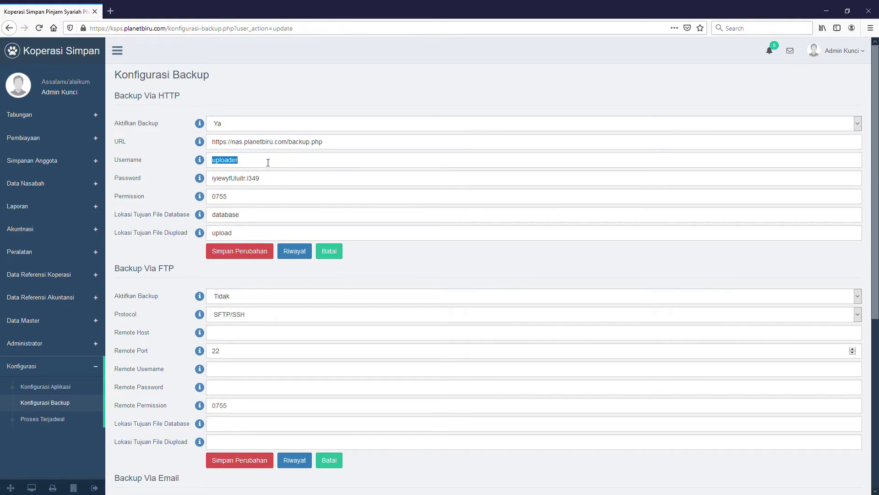
pyautogui.doubleClick(299, 182)
pyautogui.click(244, 200)
pyautogui.doubleClick(220, 203)
pyautogui.click(242, 200)
pyautogui.doubleClick(271, 222)
pyautogui.doubleClick(249, 236)
pyautogui.doubleClick(253, 219)
pyautogui.click(247, 235)
# Set Aktifkan Backup to Ya for the FTP backup and choose SFTP/SSH as its protocol
pyautogui.scroll(-3, 235, 344)
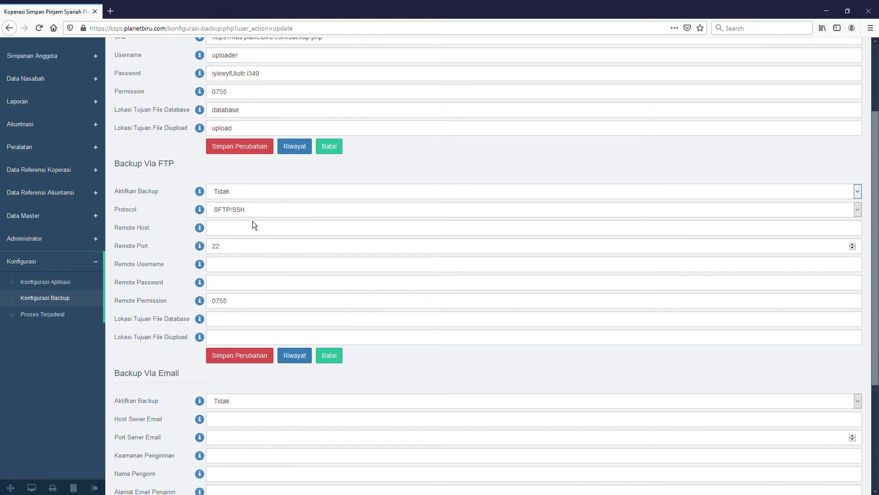
pyautogui.press('Down')
pyautogui.press('Tab')
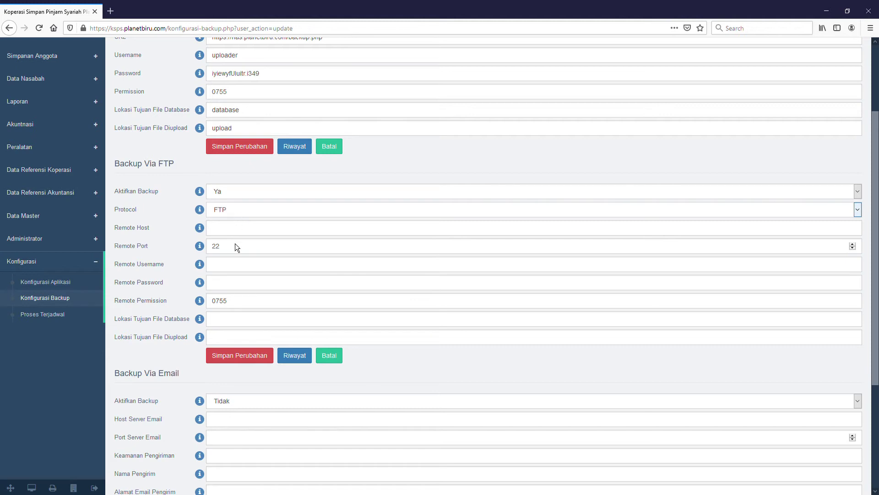
pyautogui.press('Down')
pyautogui.click(232, 228)
pyautogui.doubleClick(240, 250)
pyautogui.click(235, 211)
pyautogui.press('Down')
# Review the FTP backup's remote host, port, username, password, permission and destination fields, comparing them with the HTTP backup's settings
pyautogui.click(232, 248)
pyautogui.scroll(-1, 239, 272)
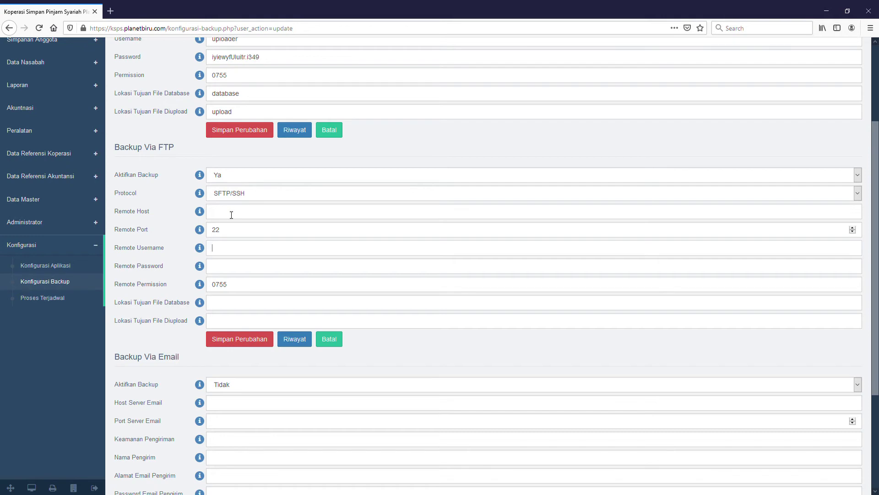
pyautogui.doubleClick(153, 249)
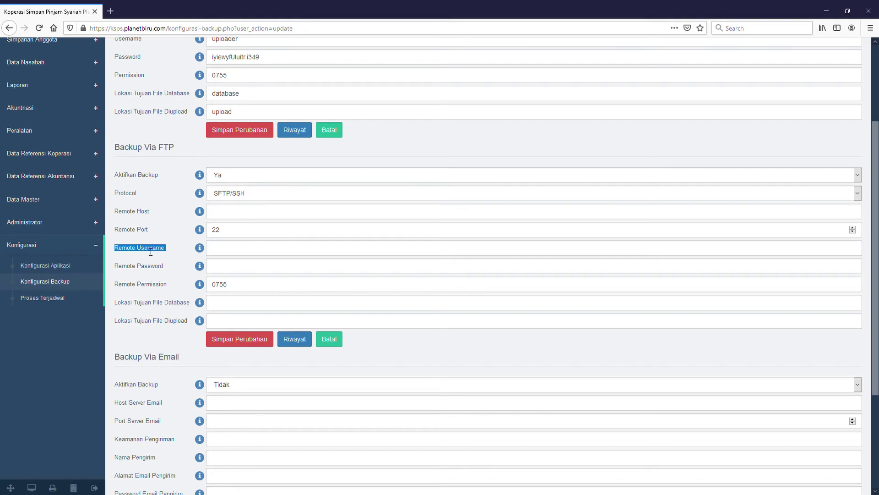
pyautogui.click(226, 273)
pyautogui.tripleClick(141, 270)
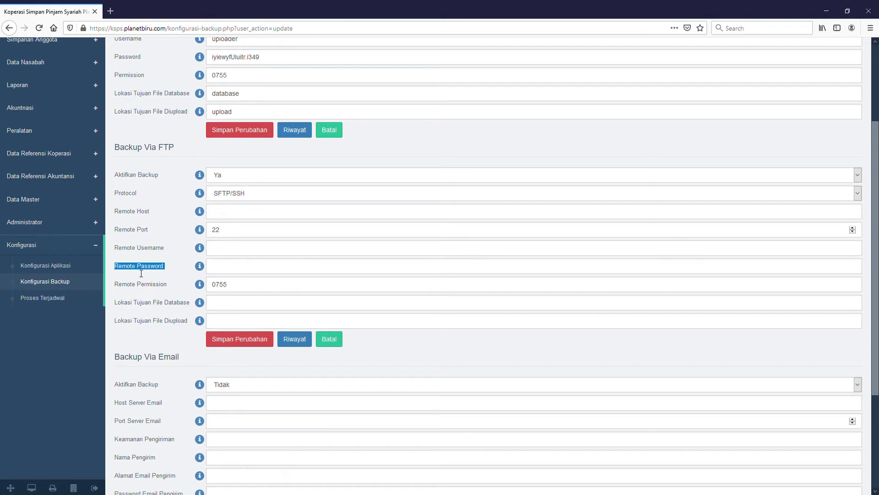
pyautogui.doubleClick(245, 292)
pyautogui.doubleClick(237, 76)
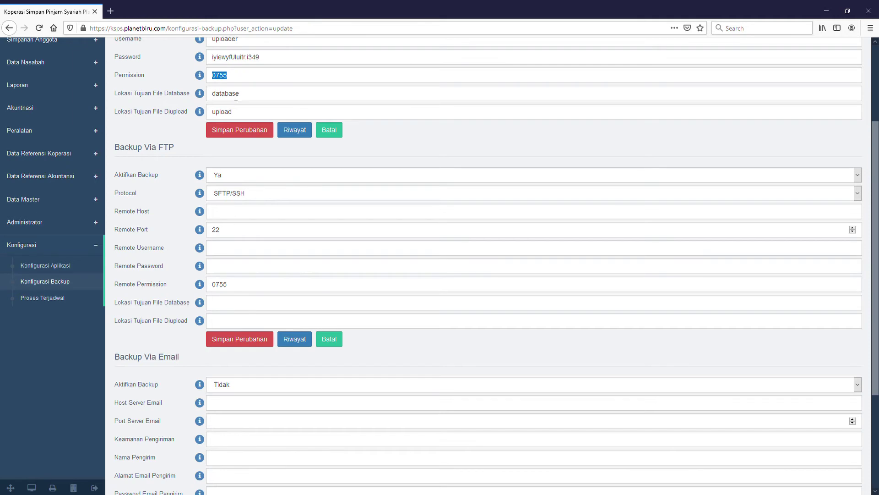
pyautogui.click(251, 284)
pyautogui.click(247, 306)
pyautogui.scroll(-2, 247, 309)
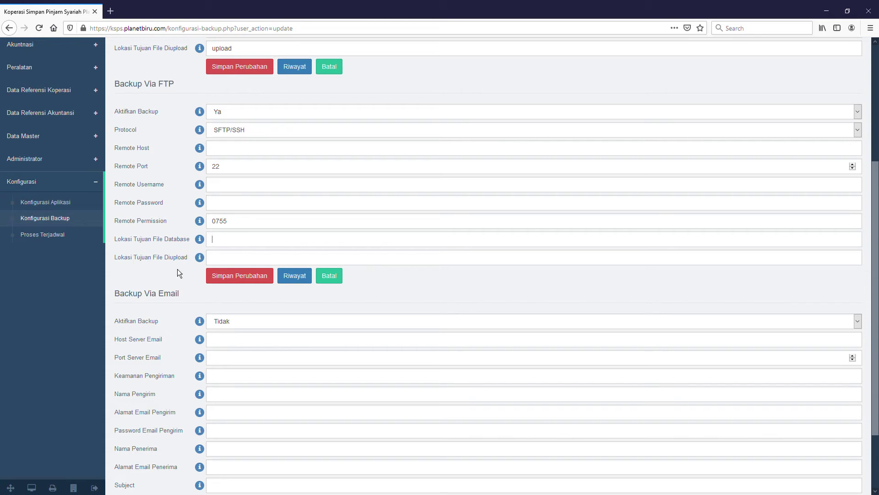
pyautogui.scroll(3, 239, 241)
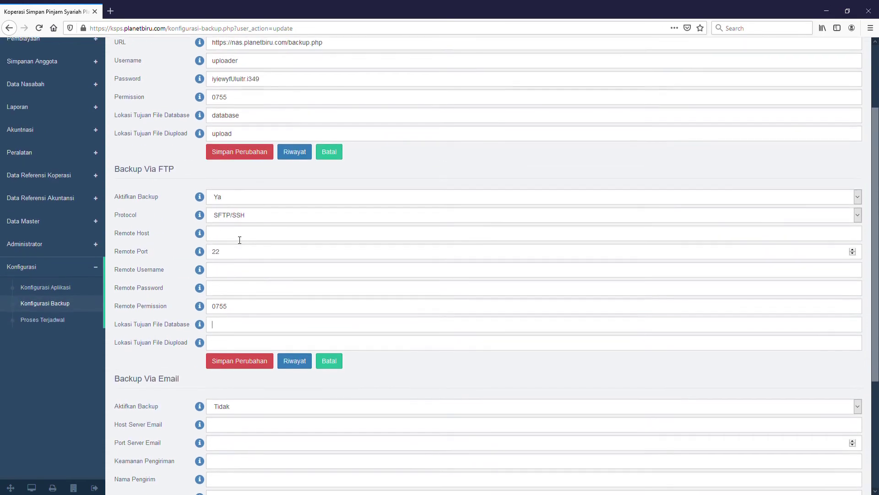
pyautogui.click(245, 136)
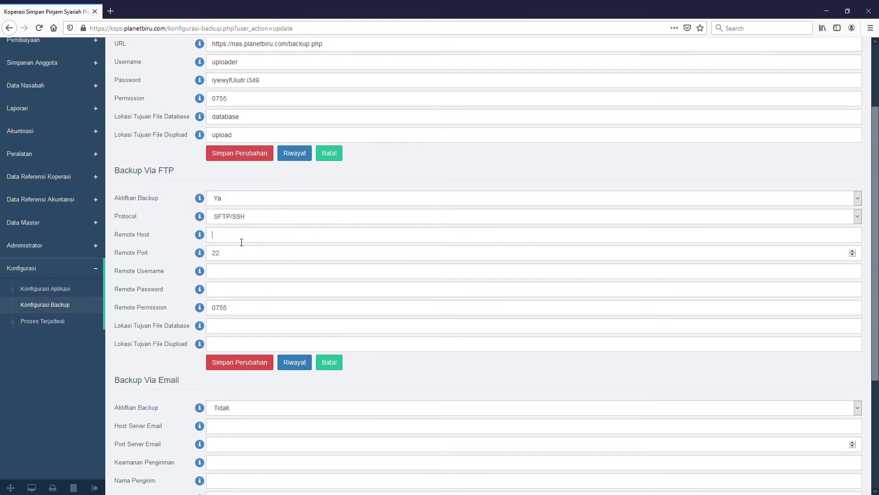
pyautogui.scroll(1, 242, 242)
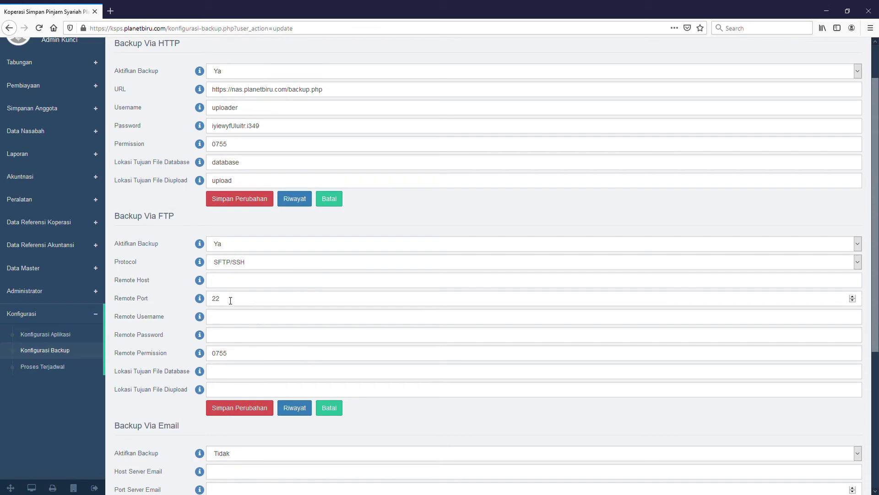
pyautogui.scroll(-1, 231, 301)
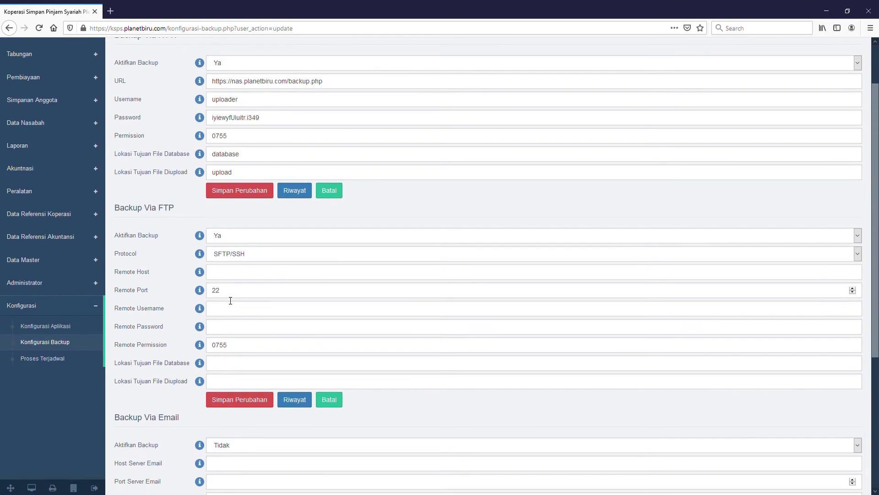
pyautogui.scroll(3, 230, 300)
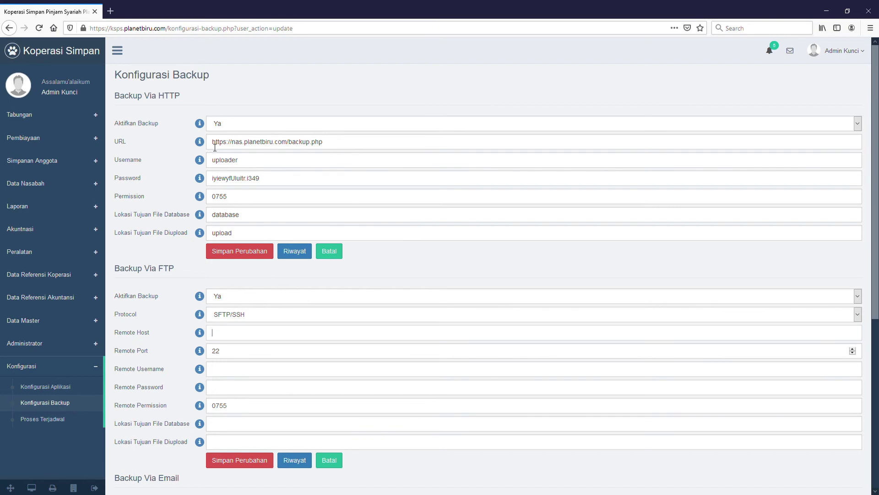
# Insert the example port :556 after the host name in the HTTP backup's URL, and remove it again
pyautogui.tripleClick(228, 146)
pyautogui.doubleClick(229, 146)
pyautogui.doubleClick(287, 145)
pyautogui.click(290, 145)
pyautogui.write(':556')
pyautogui.press('BackSpace')
pyautogui.press('BackSpace')
pyautogui.press('BackSpace')
pyautogui.press('BackSpace')
# Review the email backup's server host, port, security, sender, recipient, subject and message fields, and return to the Konfigurasi Backup heading
pyautogui.scroll(-3, 392, 149)
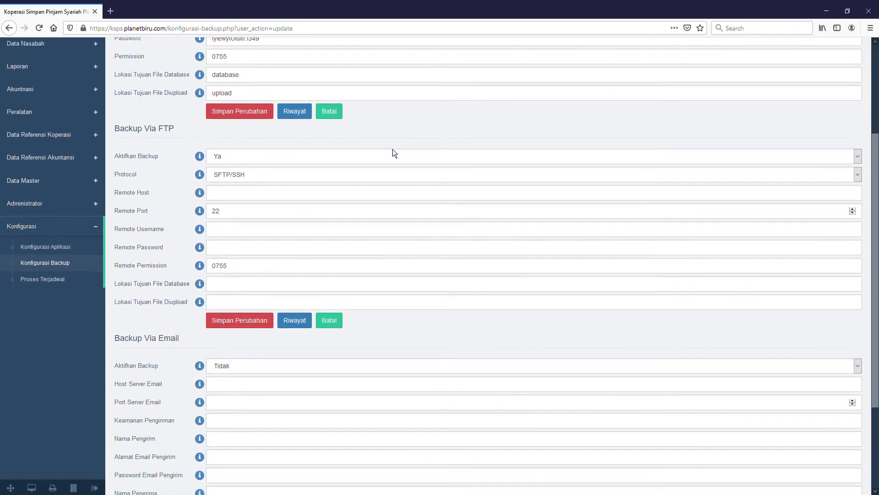
pyautogui.scroll(-3, 278, 245)
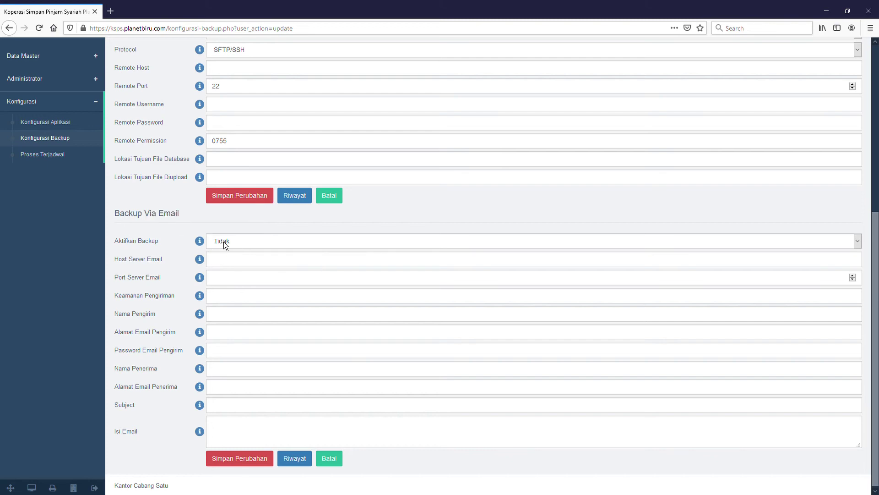
pyautogui.click(244, 266)
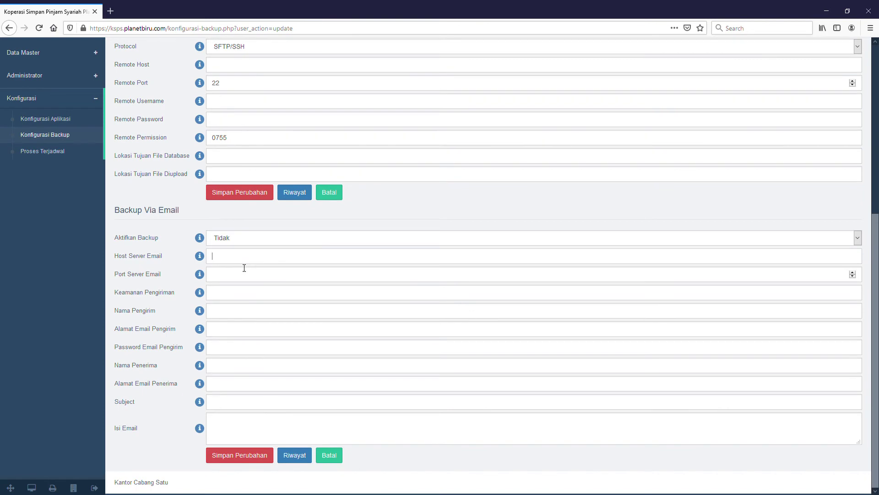
pyautogui.tripleClick(142, 260)
pyautogui.click(239, 258)
pyautogui.moveTo(204, 300)
pyautogui.moveTo(202, 390)
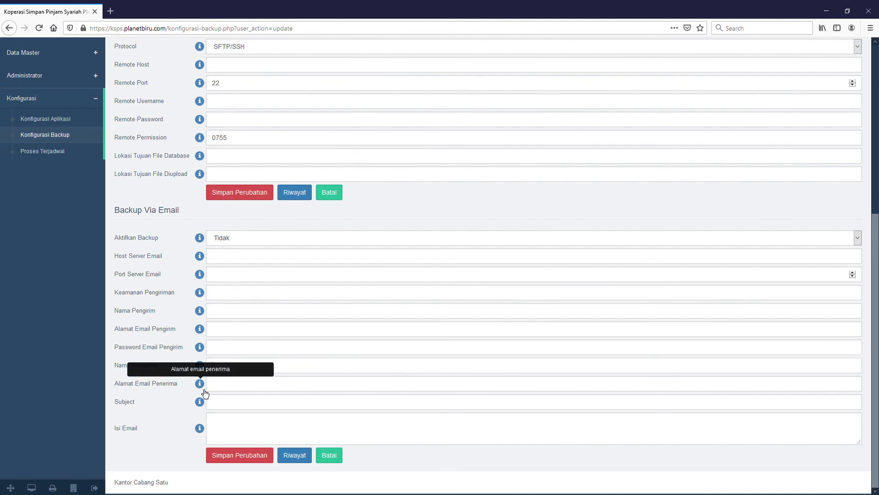
pyautogui.click(232, 373)
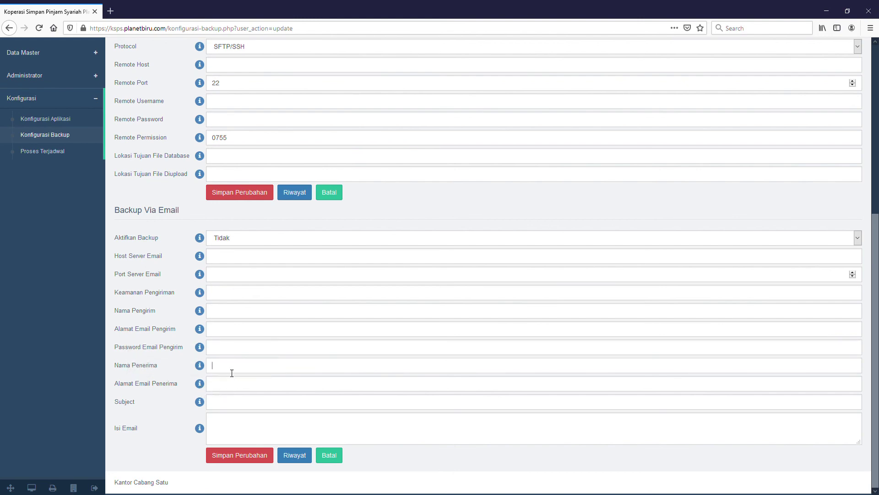
pyautogui.click(229, 387)
pyautogui.moveTo(207, 435)
pyautogui.scroll(6, 320, 313)
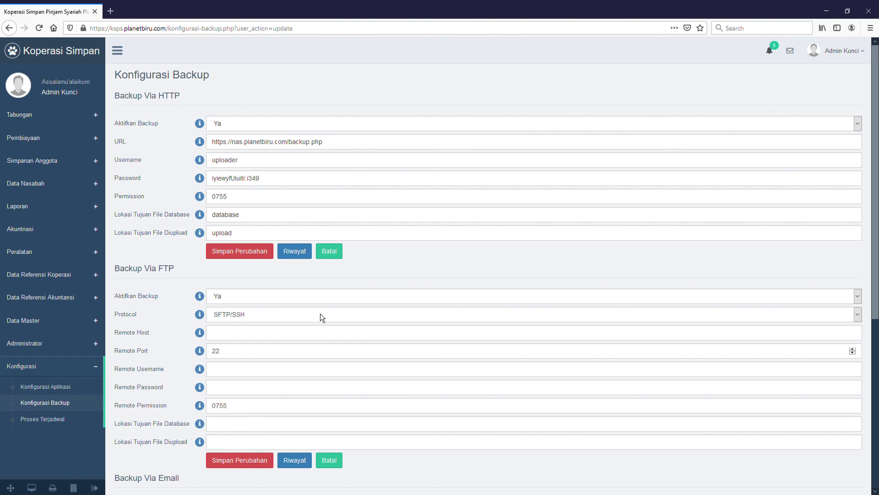
pyautogui.tripleClick(204, 81)
pyautogui.click(287, 85)
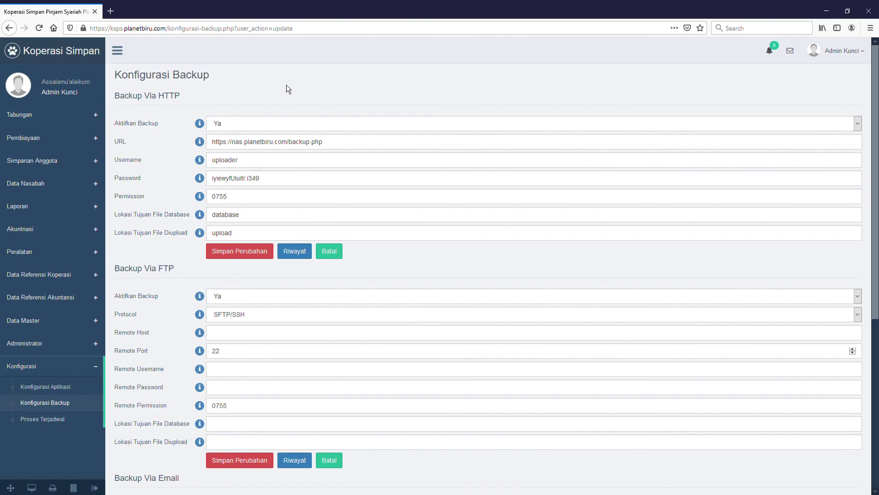